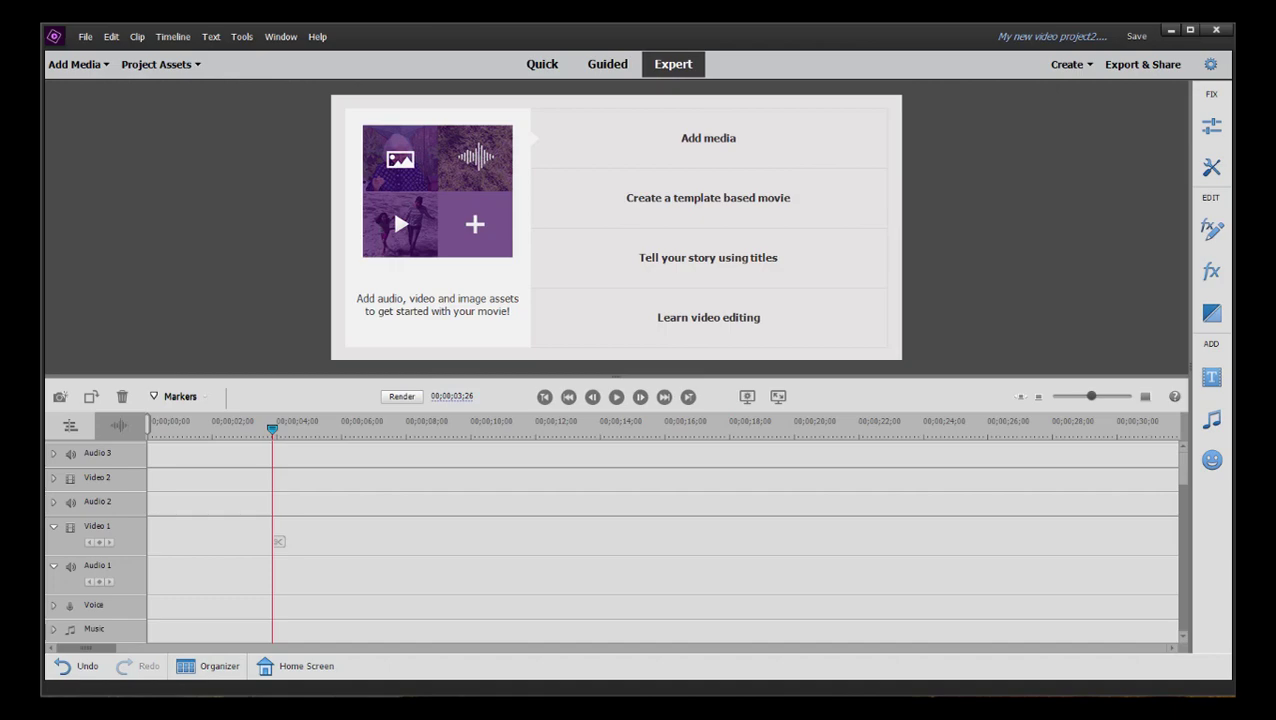
- Lay Florida-Spring-009 and then Florida-Spring-007 back to back on Video 1 and Audio 1
left_click(192, 64)
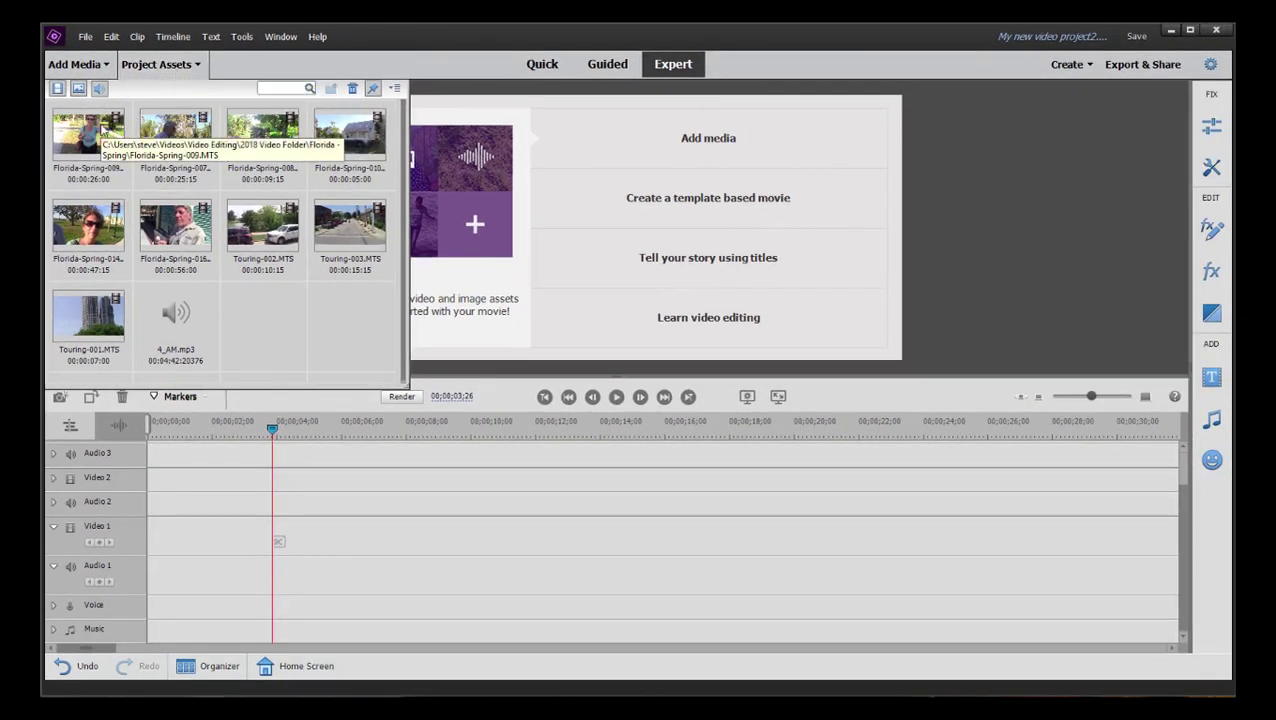
left_click_drag(103, 130, 147, 583)
left_click_drag(165, 140, 997, 537)
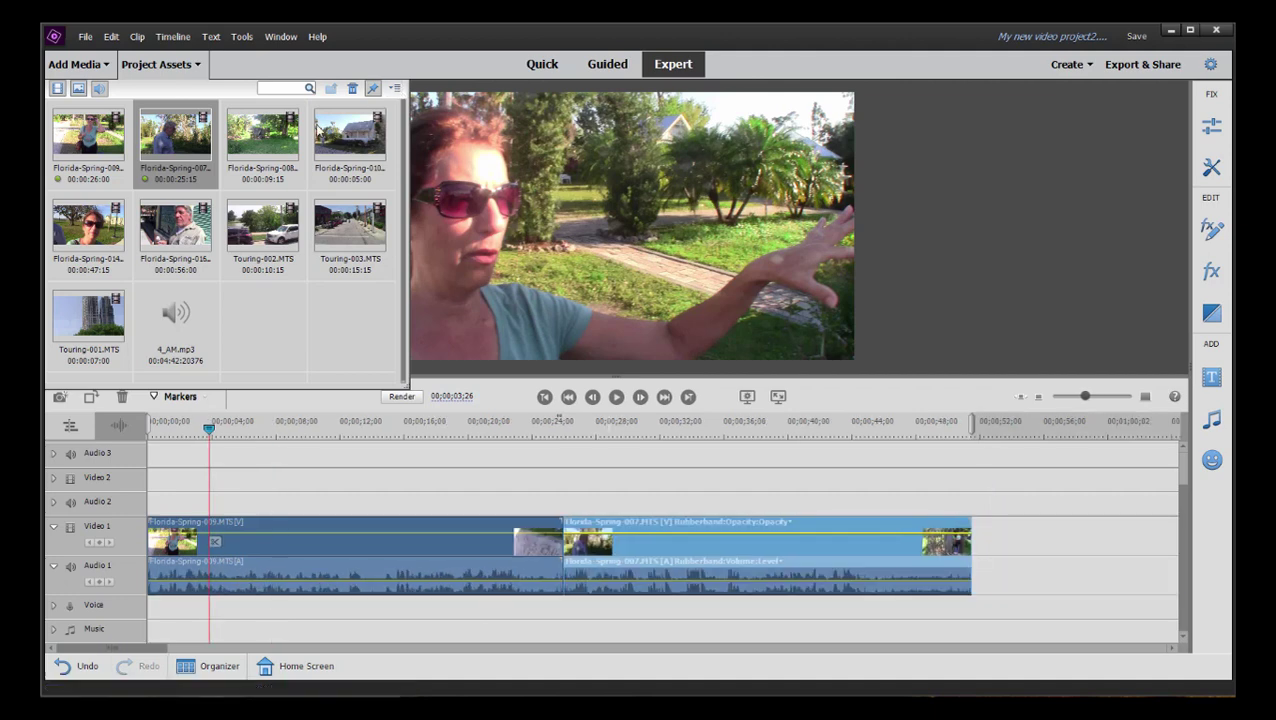
left_click(158, 64)
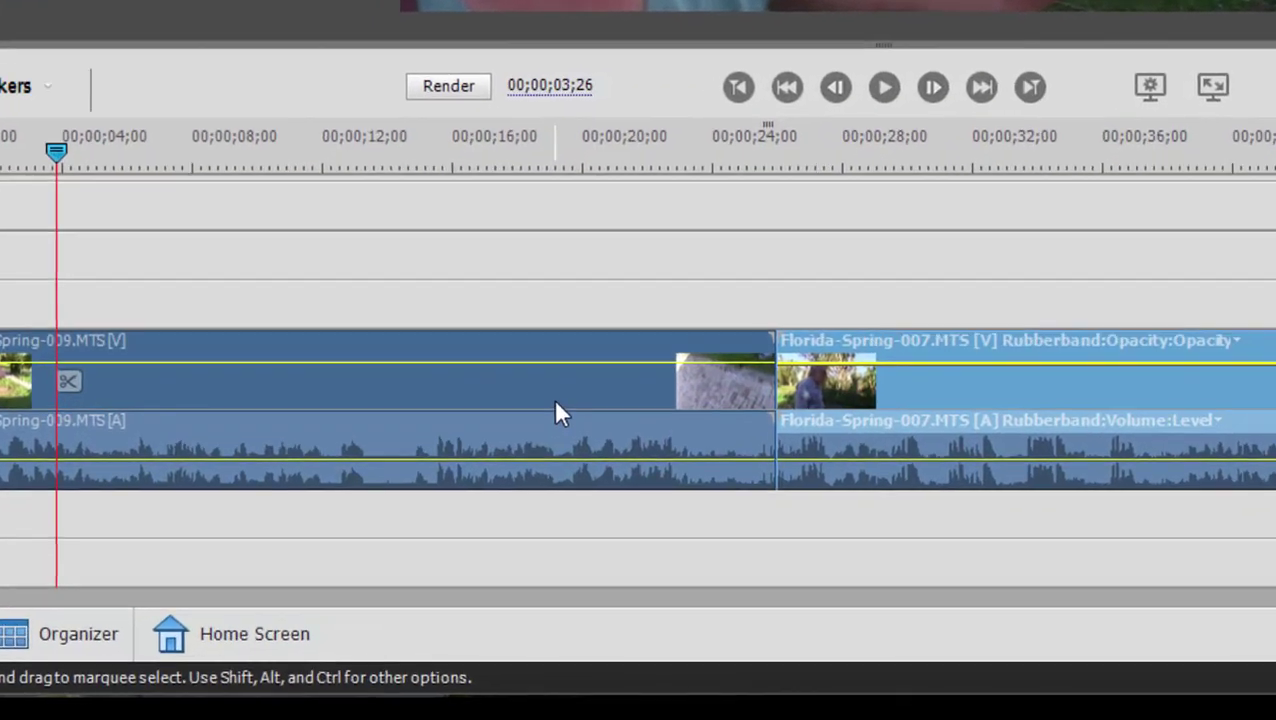
- Trim Florida-Spring-009's end back by 00;00;05;24 so the sequence runs 00;00;45;22
left_click(480, 556)
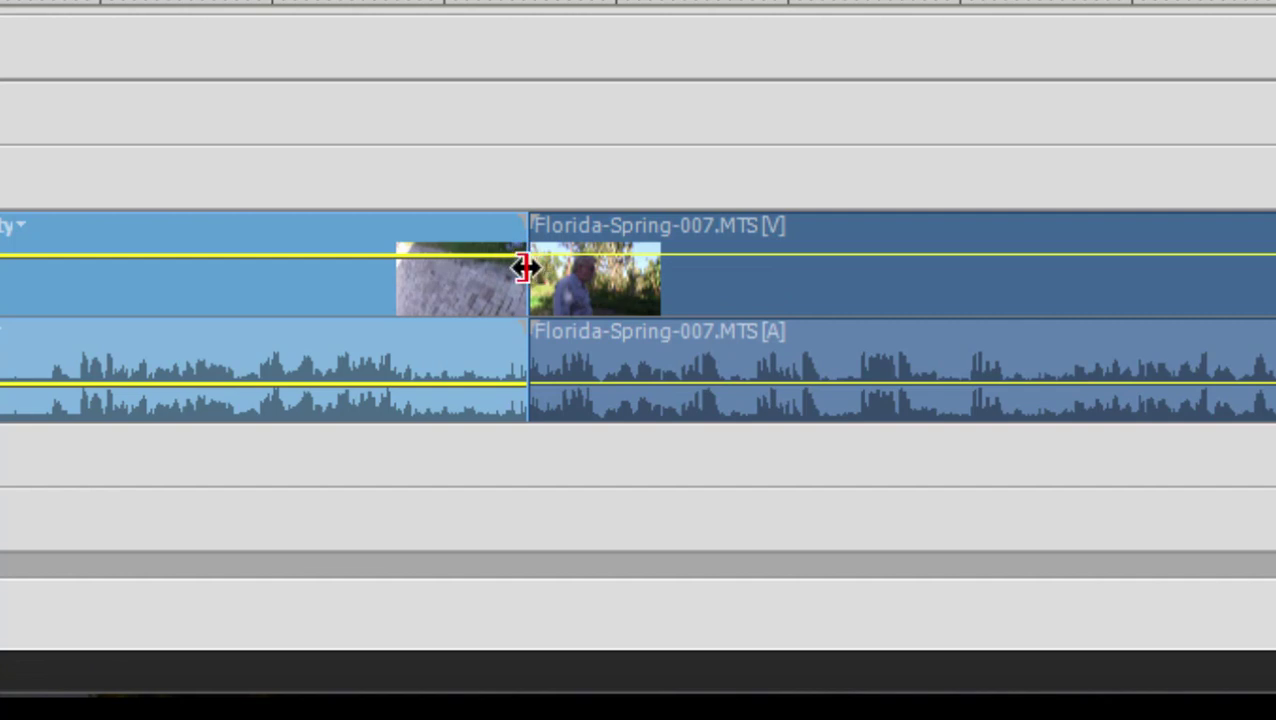
left_click_drag(524, 268, 497, 268)
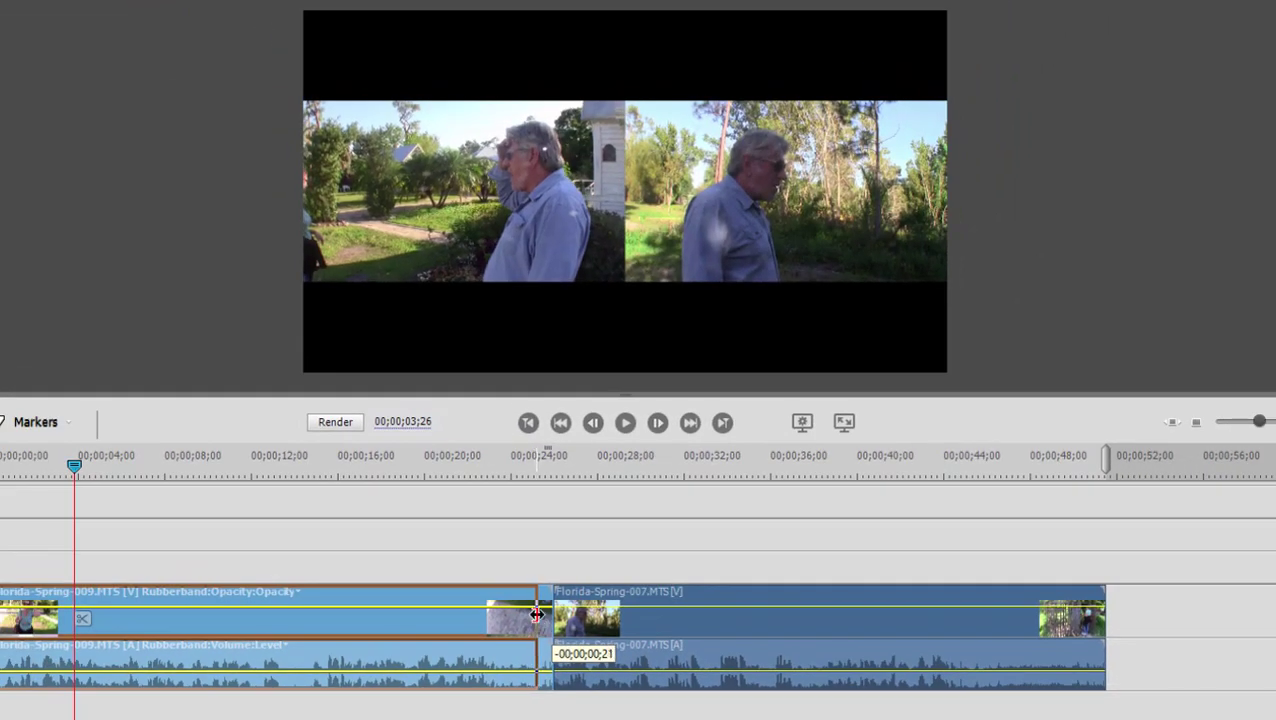
left_click_drag(537, 614, 425, 630)
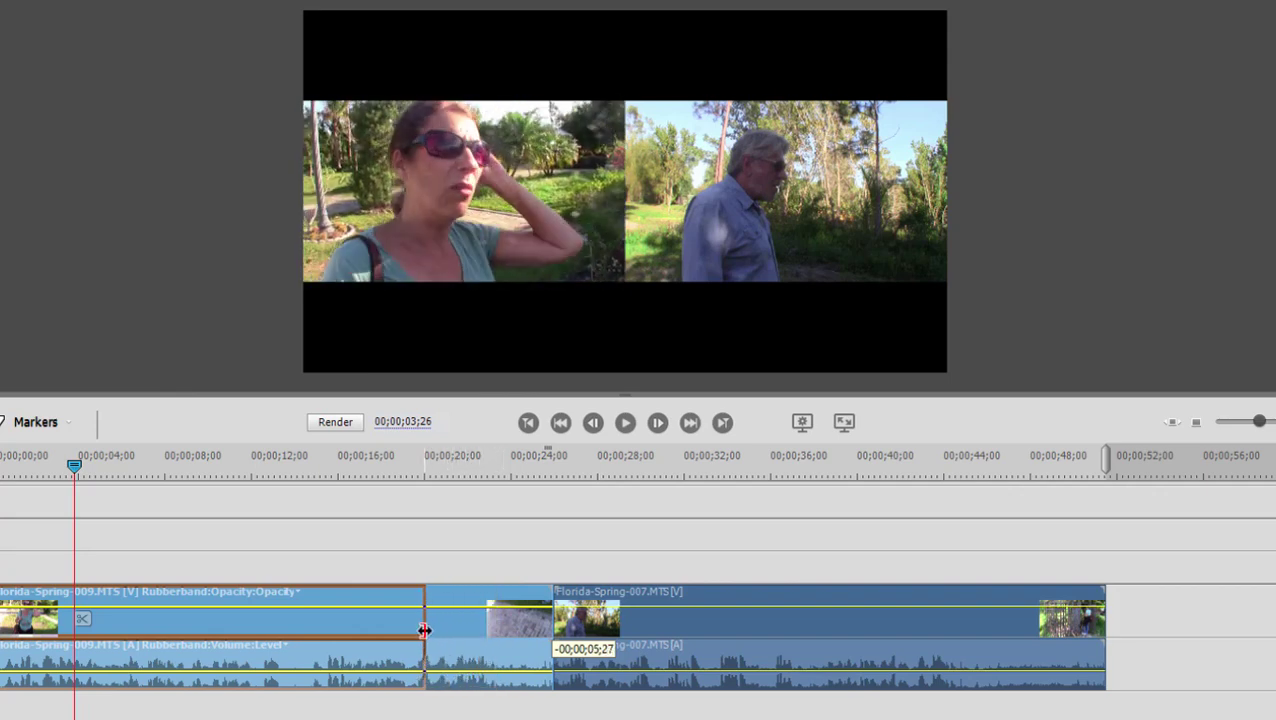
left_click_drag(424, 630, 425, 630)
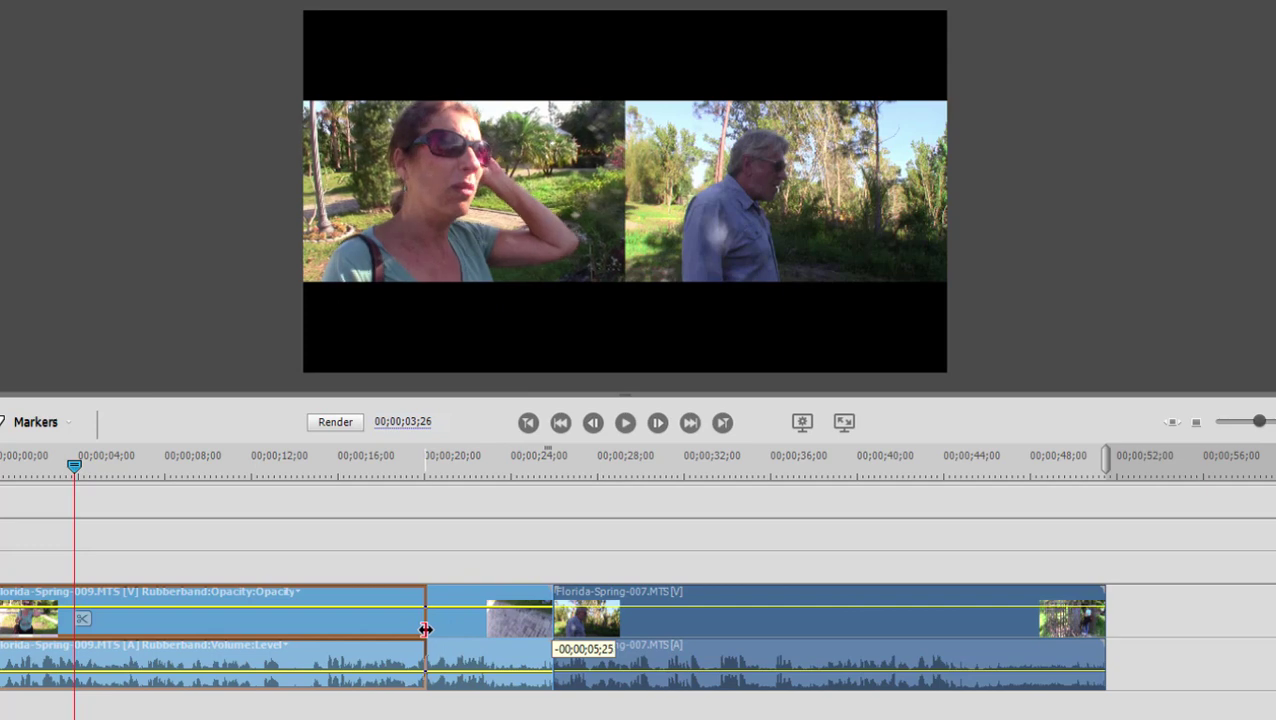
left_click_drag(425, 629, 427, 628)
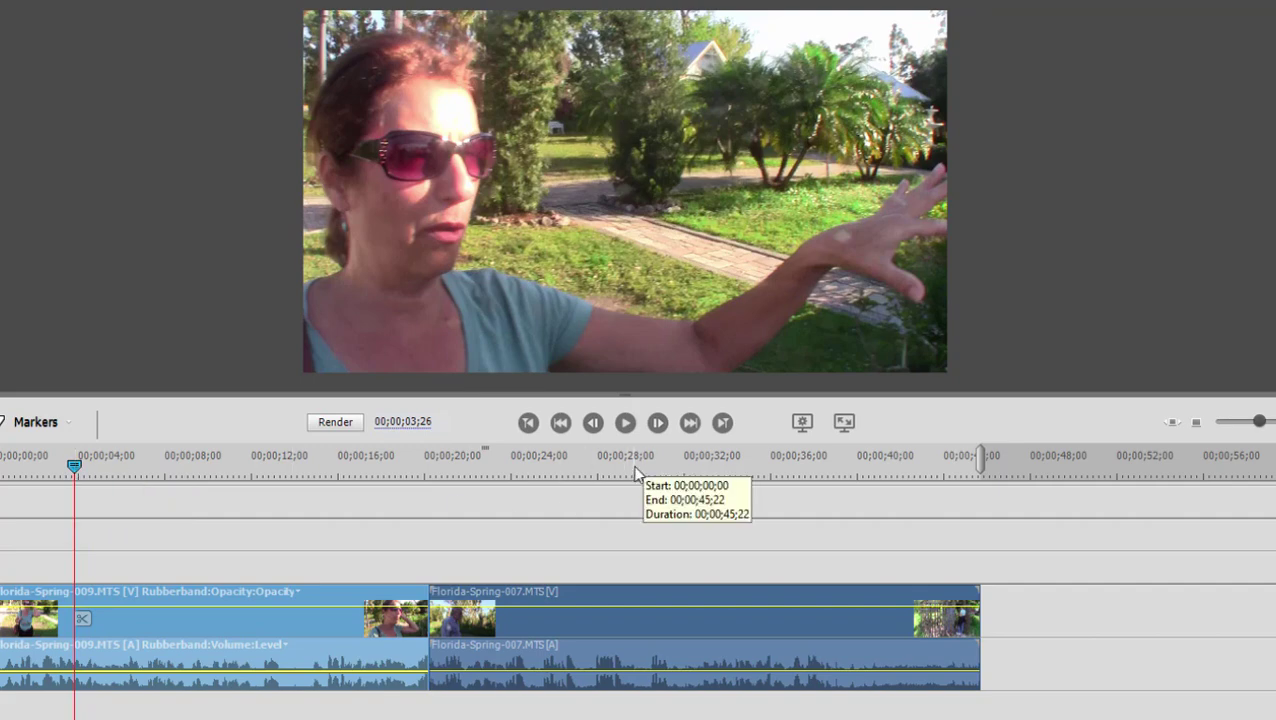
- Move the playhead to 00;00;30;27 inside Florida-Spring-007
left_click(660, 462)
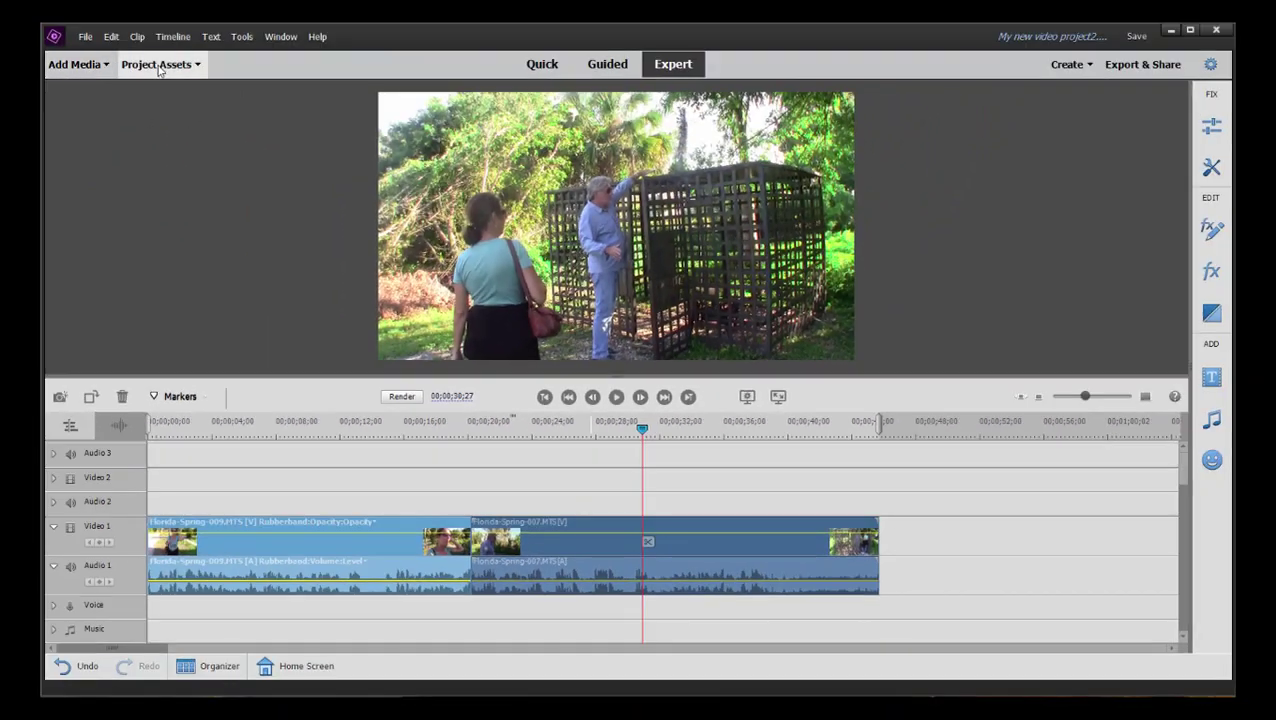
- Place Florida-Spring-008 on the Video 2 and Audio 2 tracks above Florida-Spring-007
left_click(158, 66)
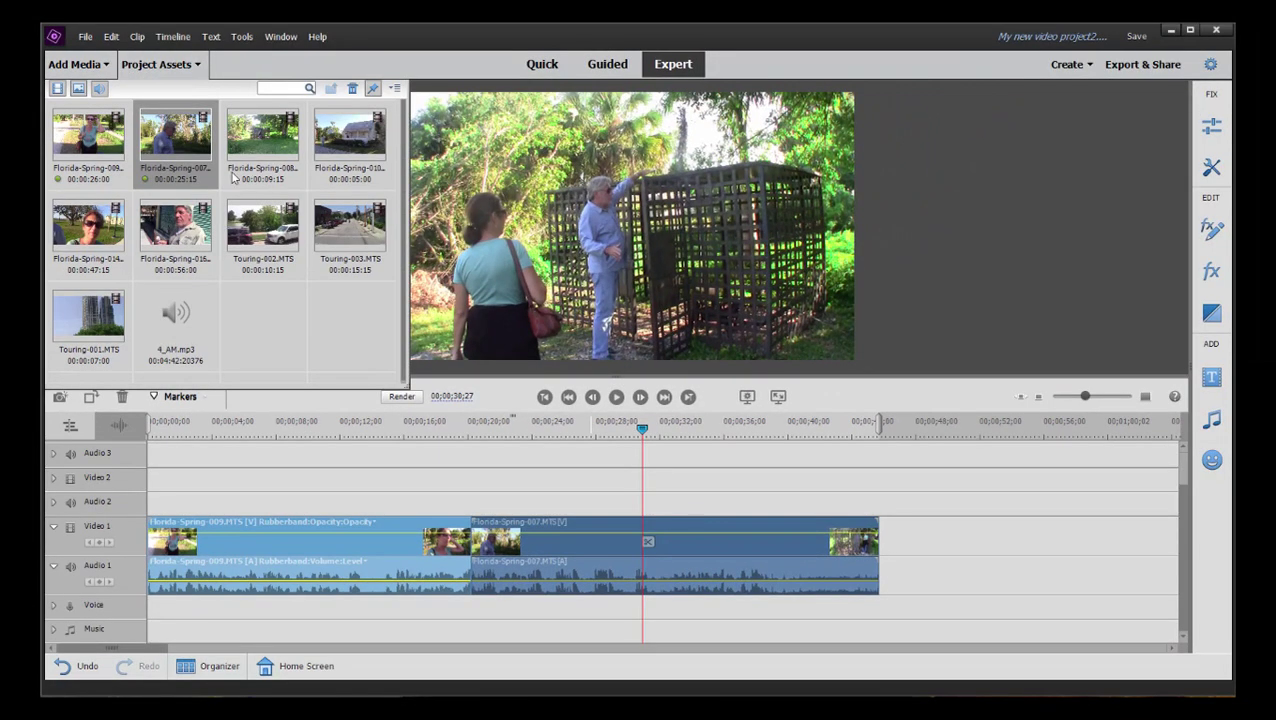
left_click_drag(290, 183, 568, 513)
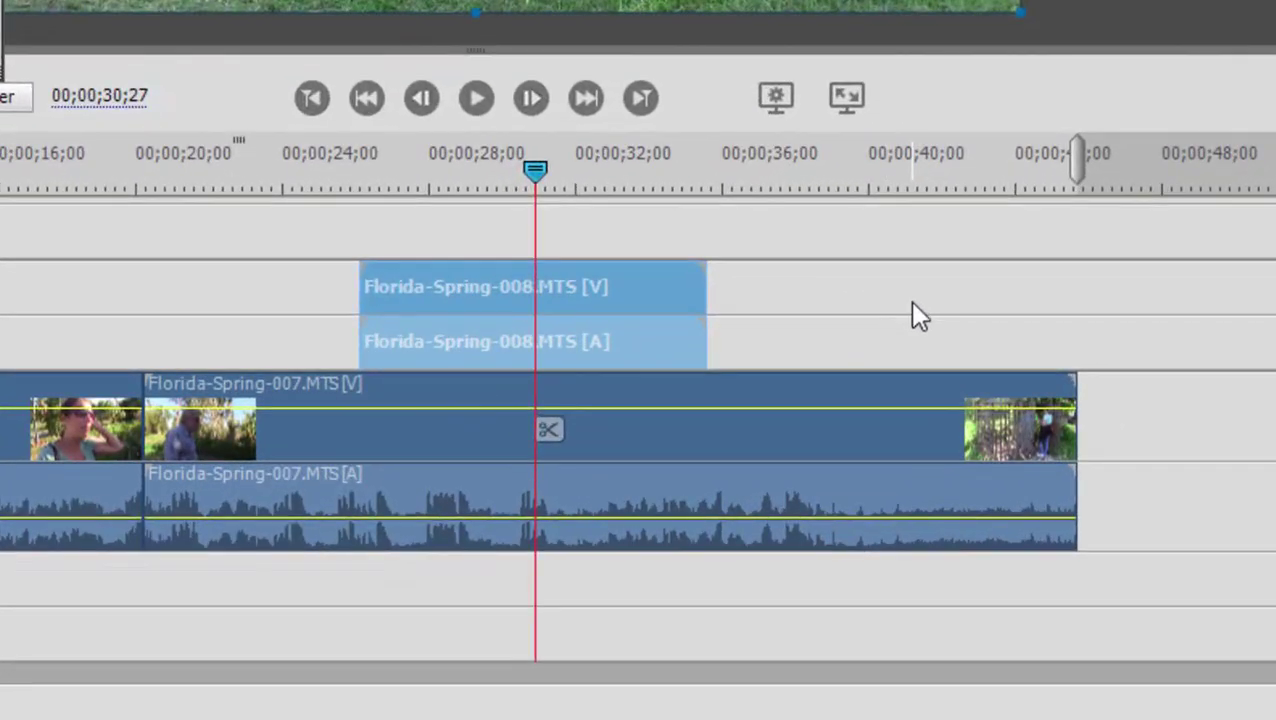
left_click(887, 268)
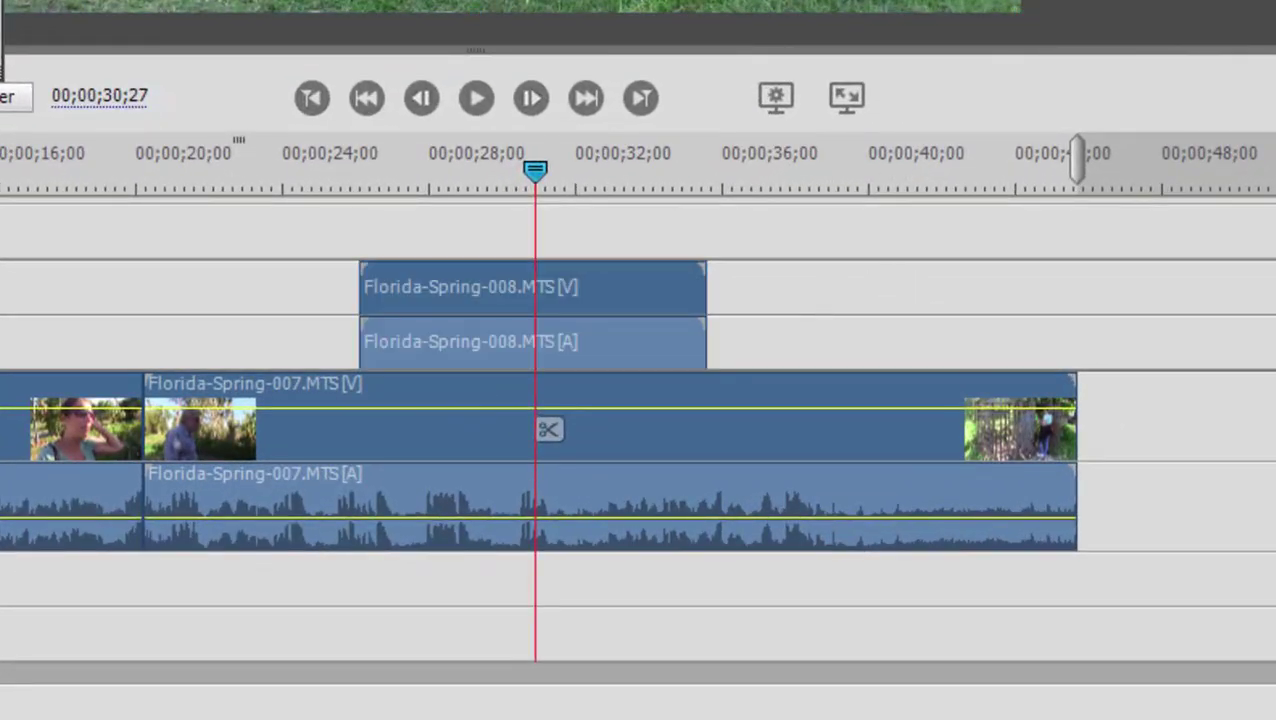
- Split only Florida-Spring-007 at 00;00;32;29, undoing the accidental split across all tracks
left_click(544, 424)
left_click_drag(534, 168, 611, 172)
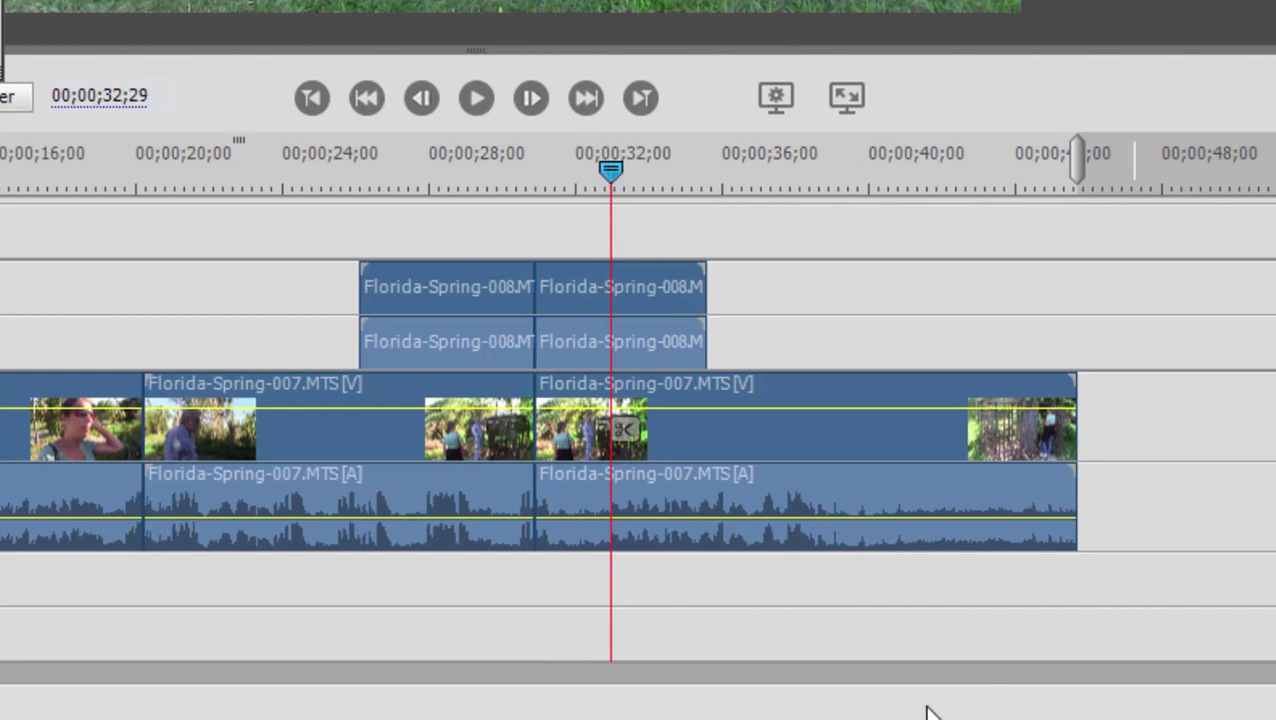
key("ctrl+z")
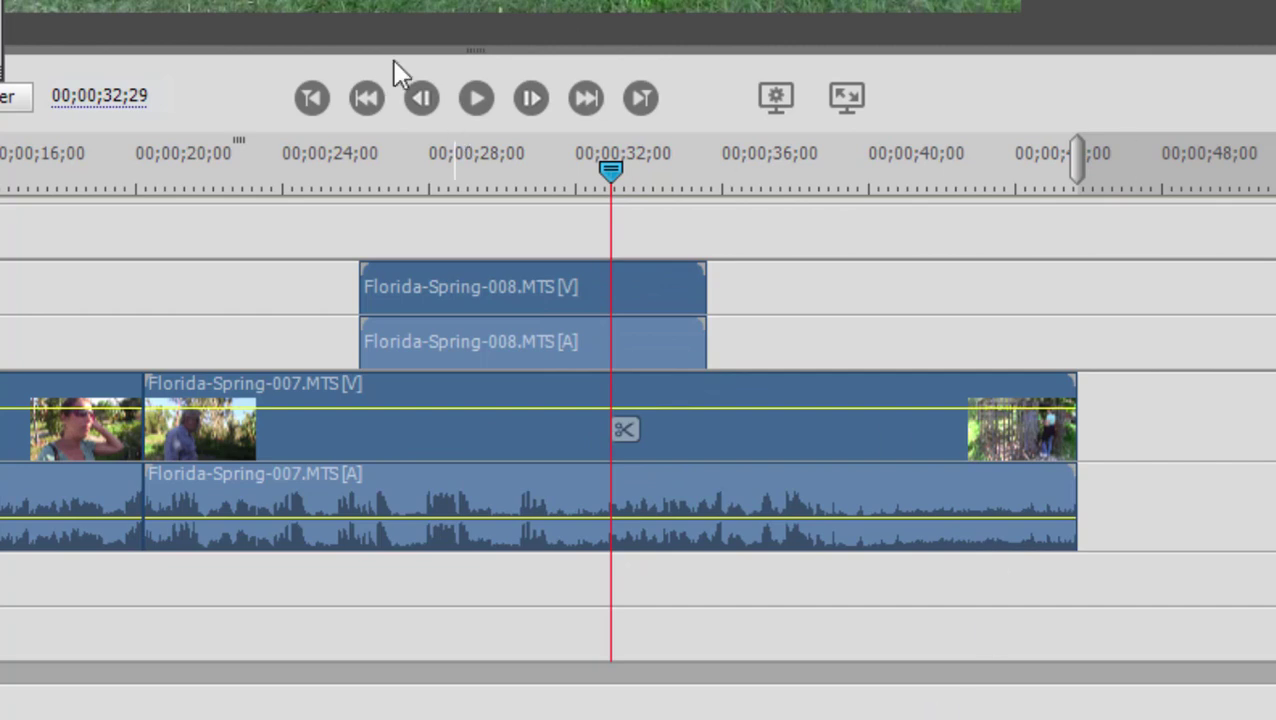
left_click(462, 438)
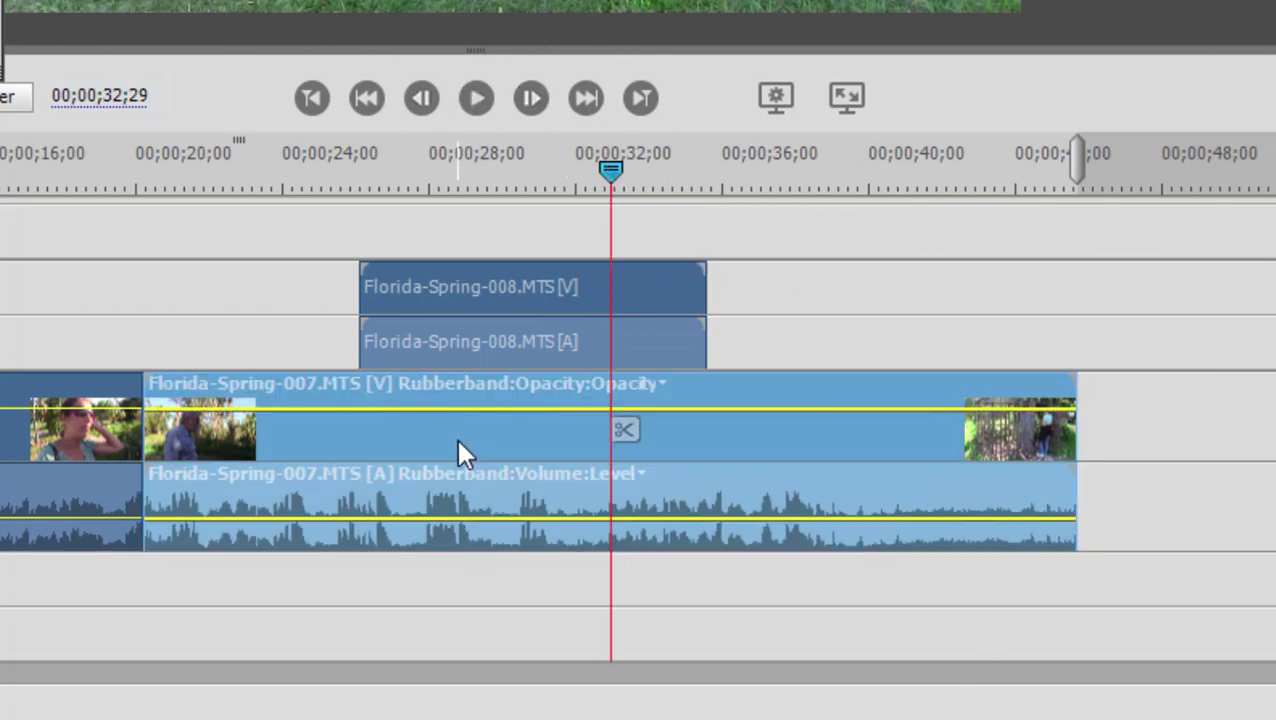
left_click(625, 430)
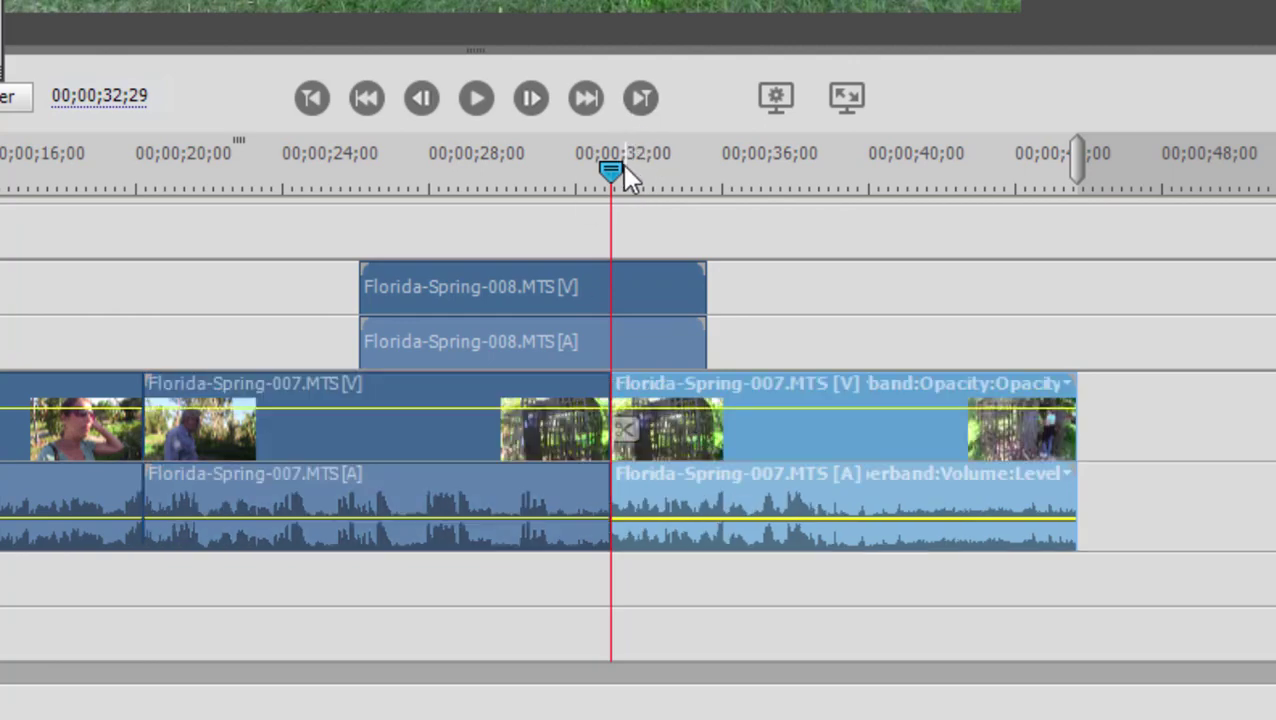
left_click_drag(620, 166, 706, 184)
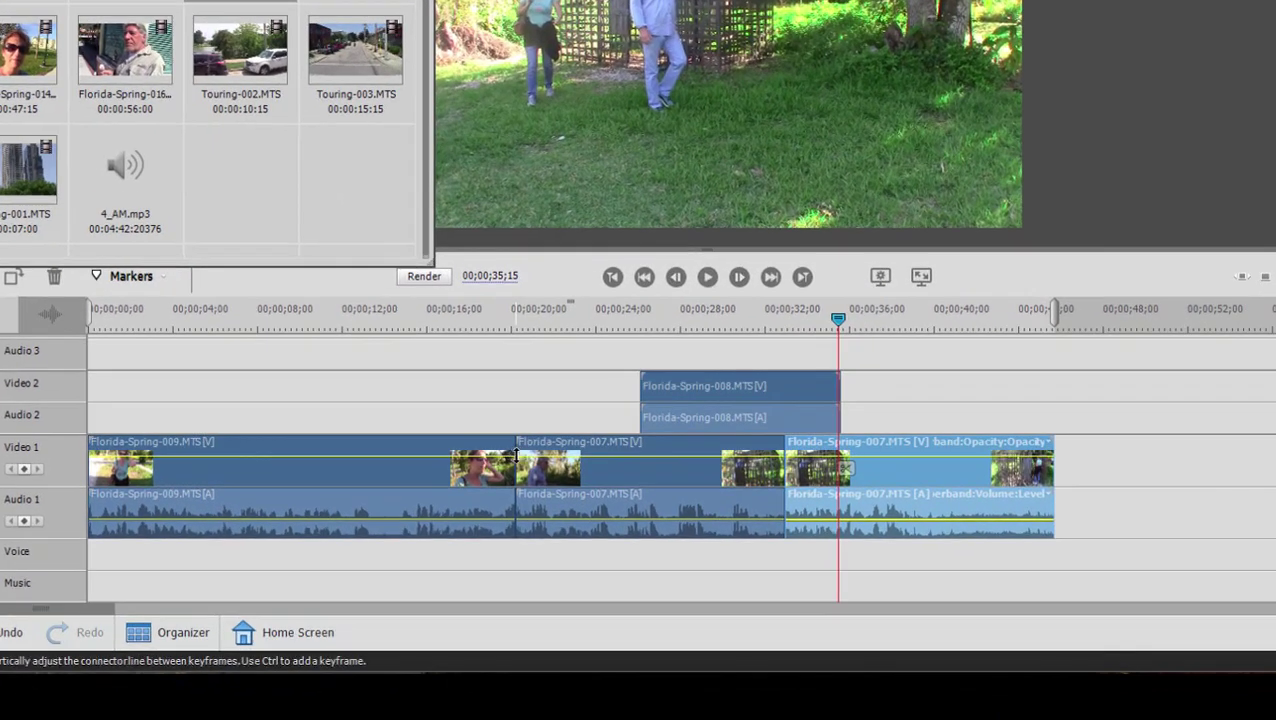
- Delete the middle piece of Florida-Spring-007 and insert the 56-second Florida-Spring-016 after Florida-Spring-009
left_click(583, 452)
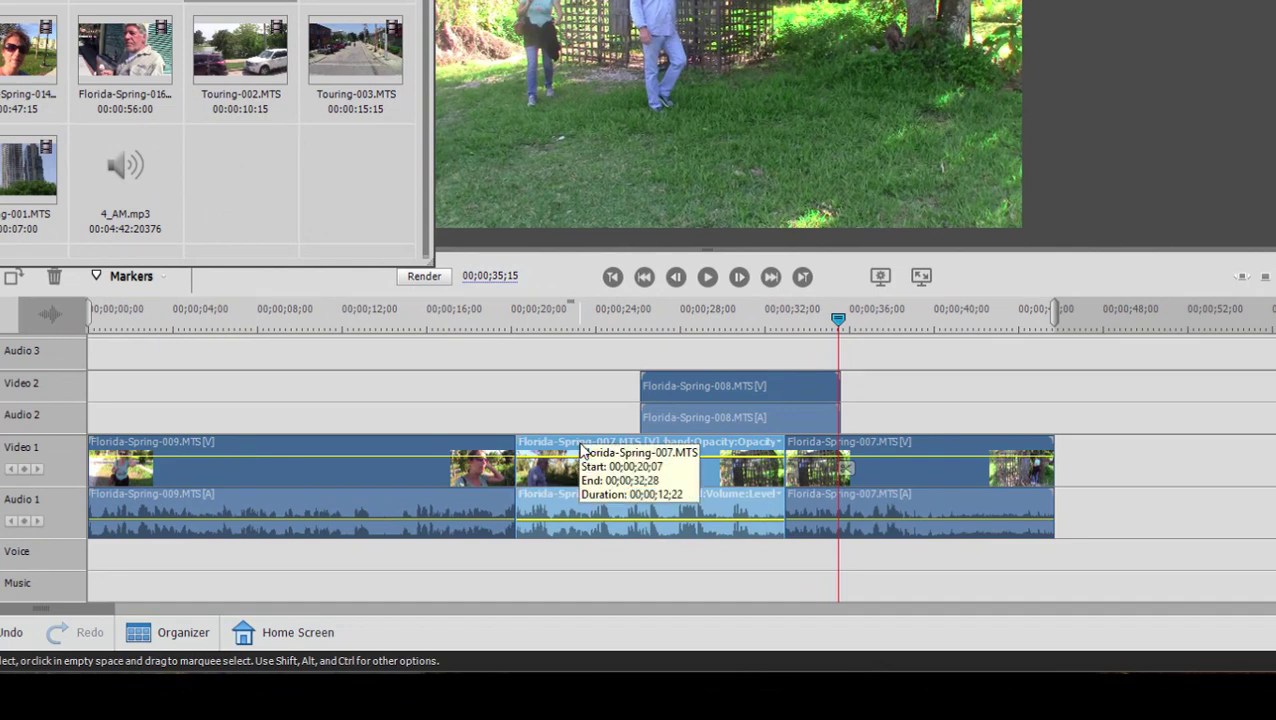
key("Delete")
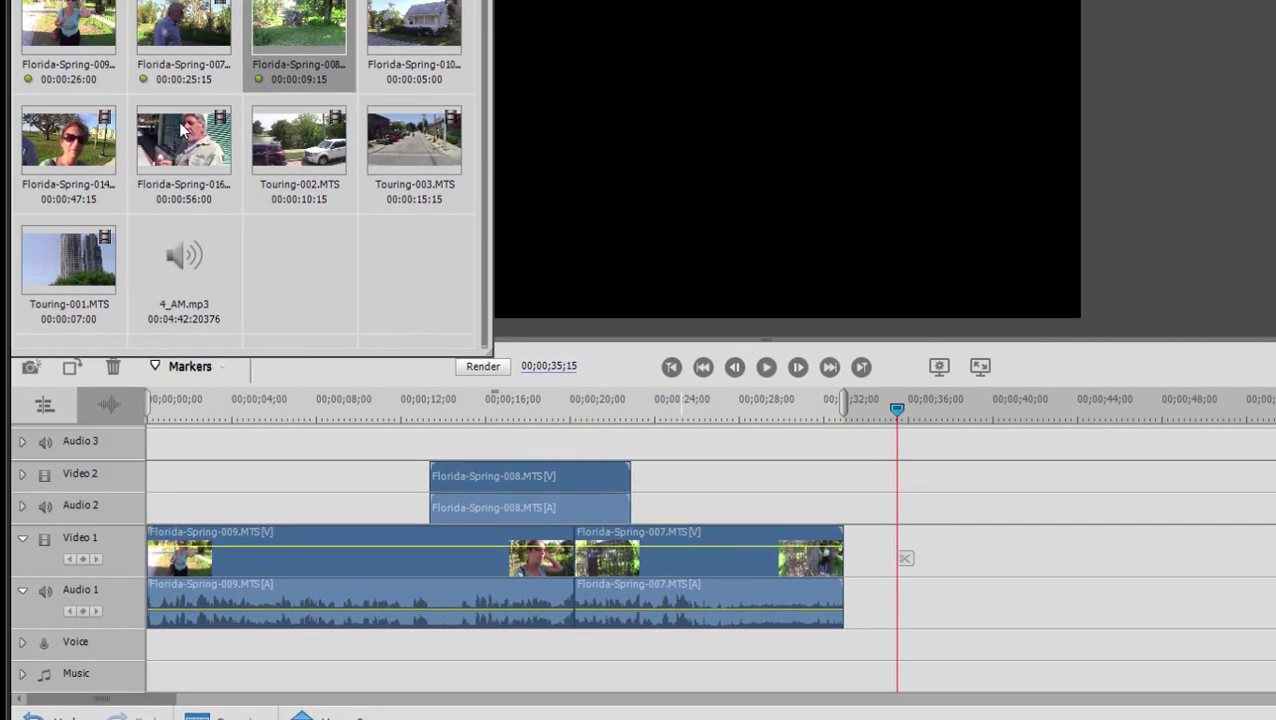
left_click_drag(178, 128, 579, 578)
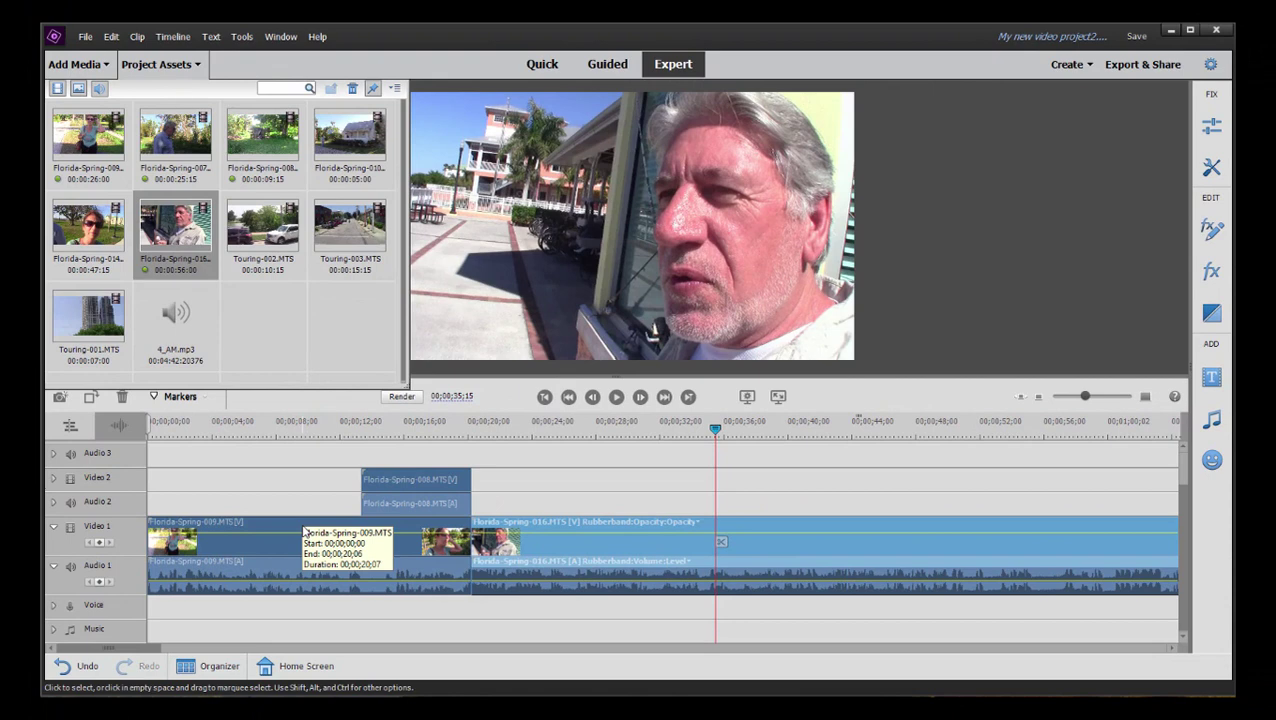
key("minus")
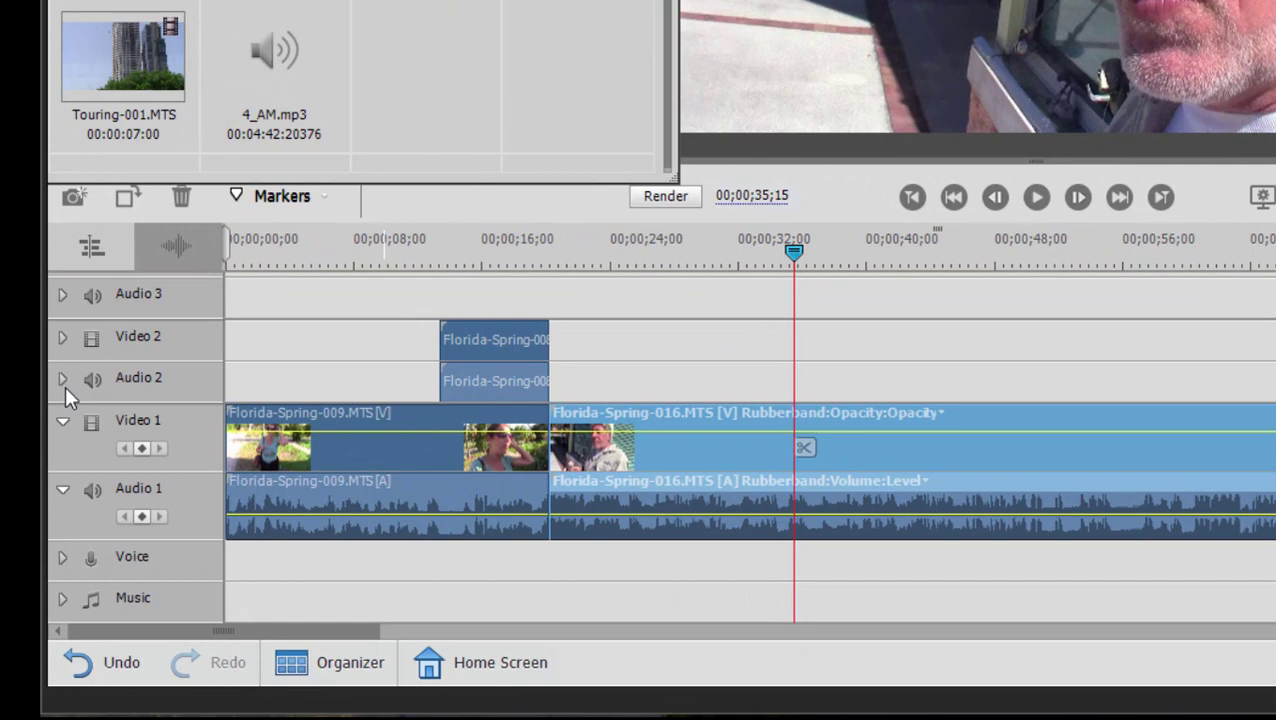
left_click(62, 379)
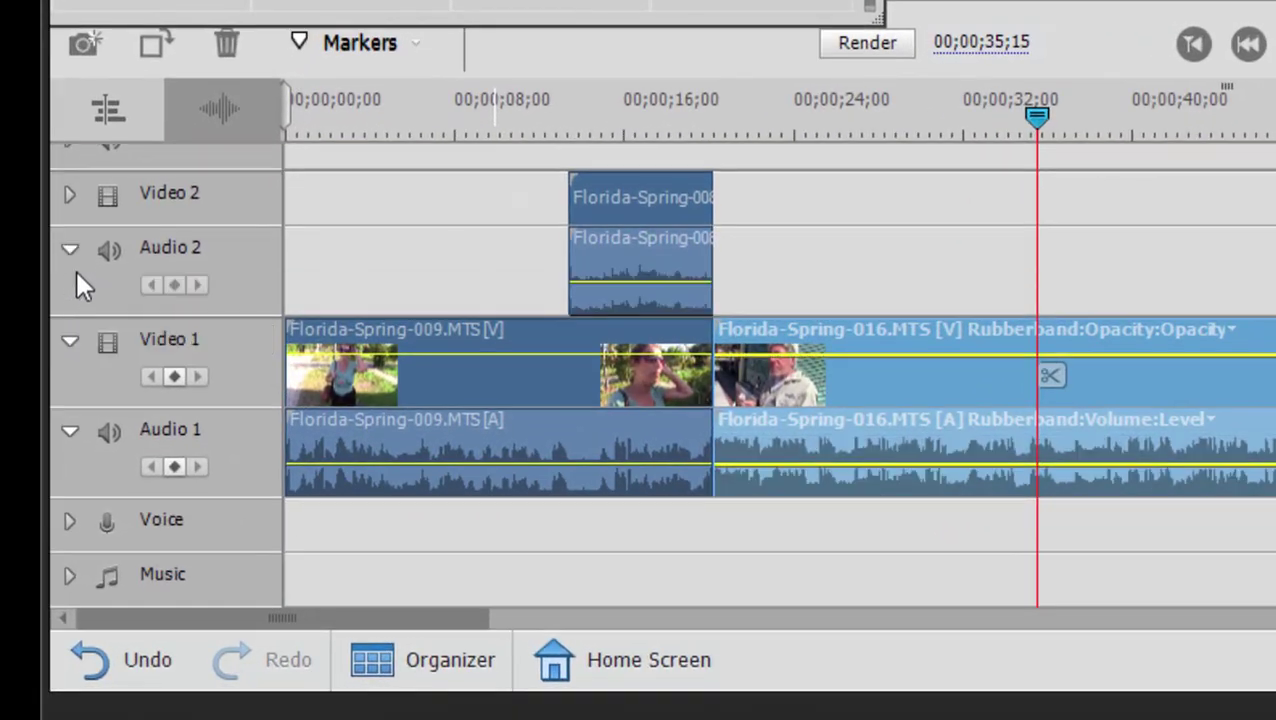
left_click(72, 195)
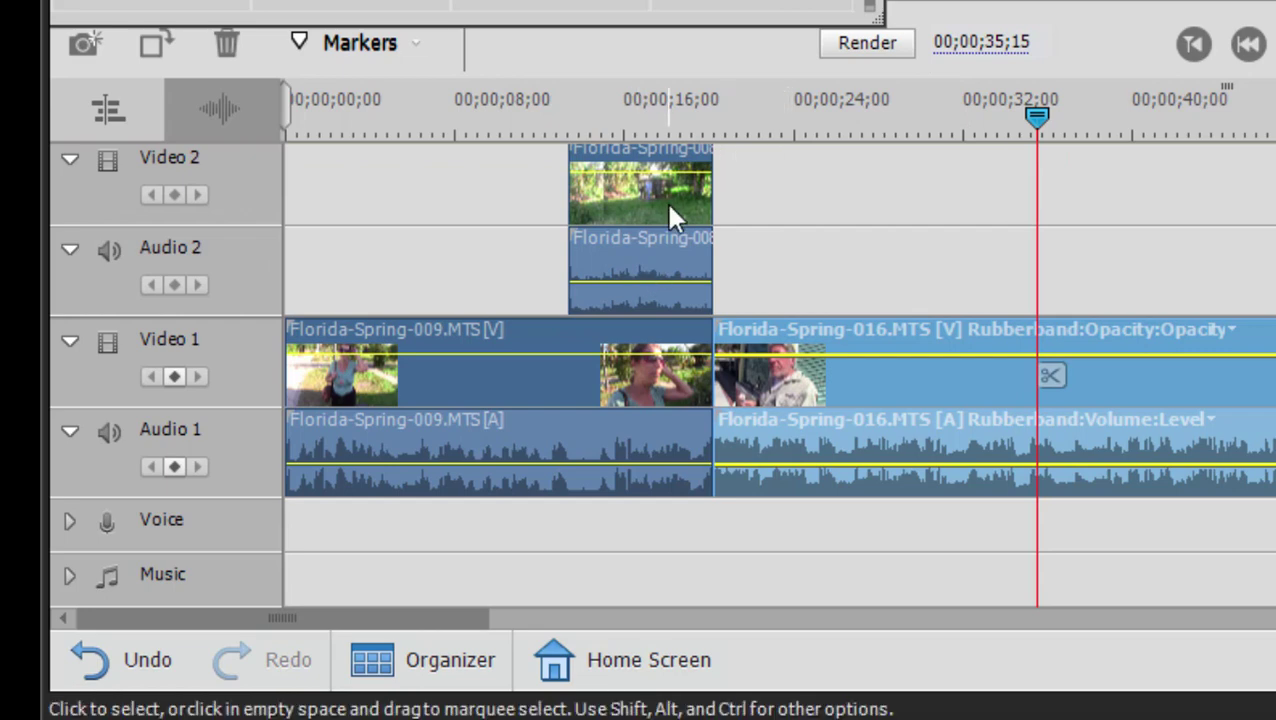
left_click(70, 162)
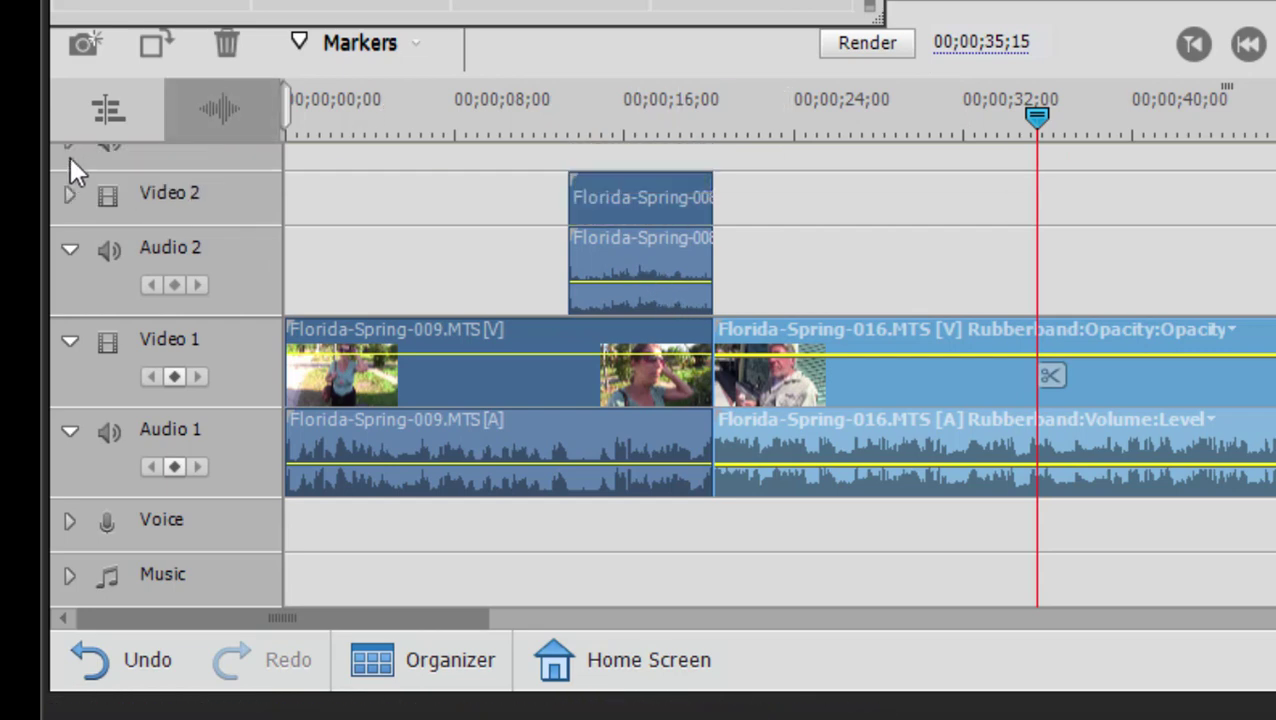
left_click(70, 248)
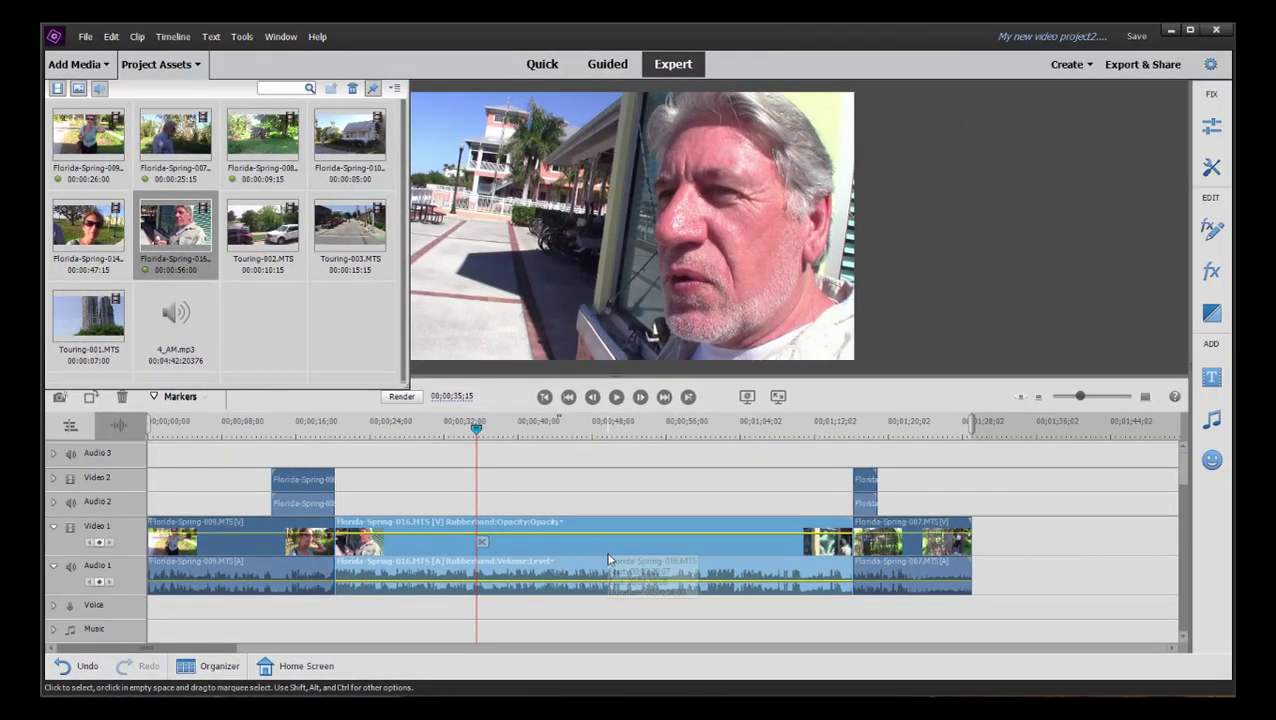
- Undo Florida-Spring-016, put 4_AM.mp3 on the Music track, and insert Touring-002 between 009 and 007
key("ctrl+z")
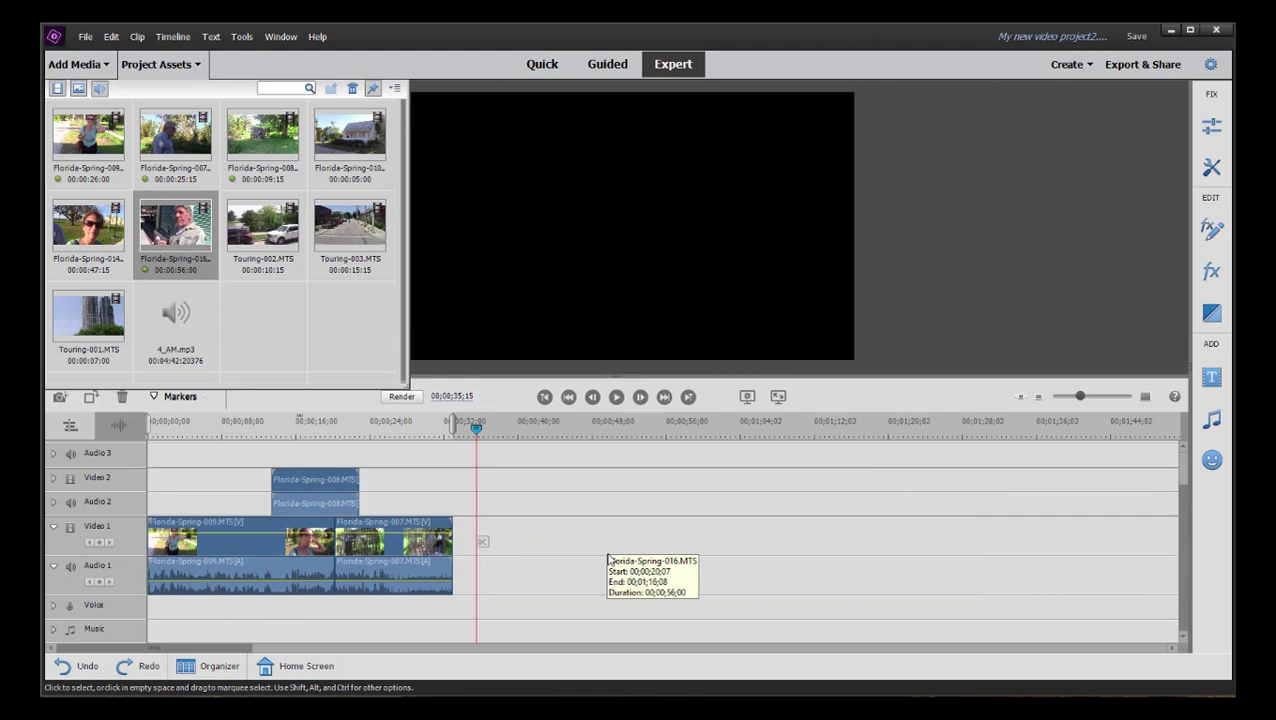
left_click_drag(174, 318, 99, 628)
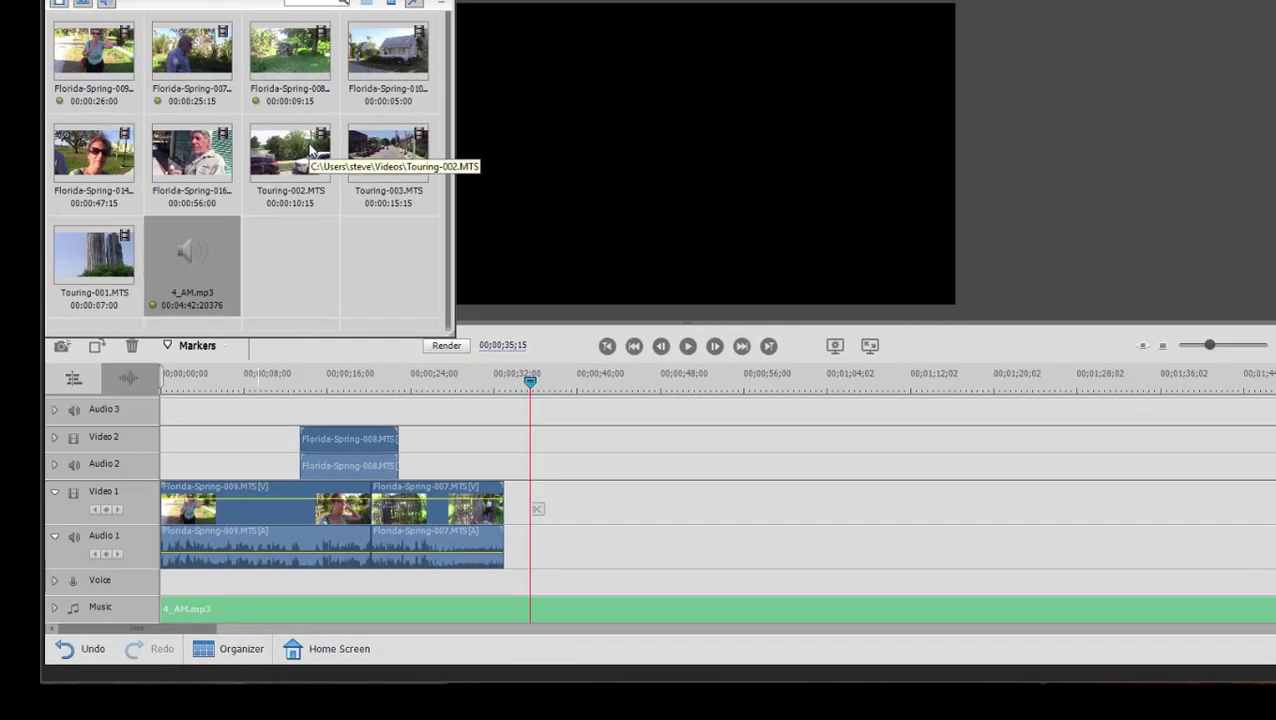
left_click_drag(300, 150, 370, 550)
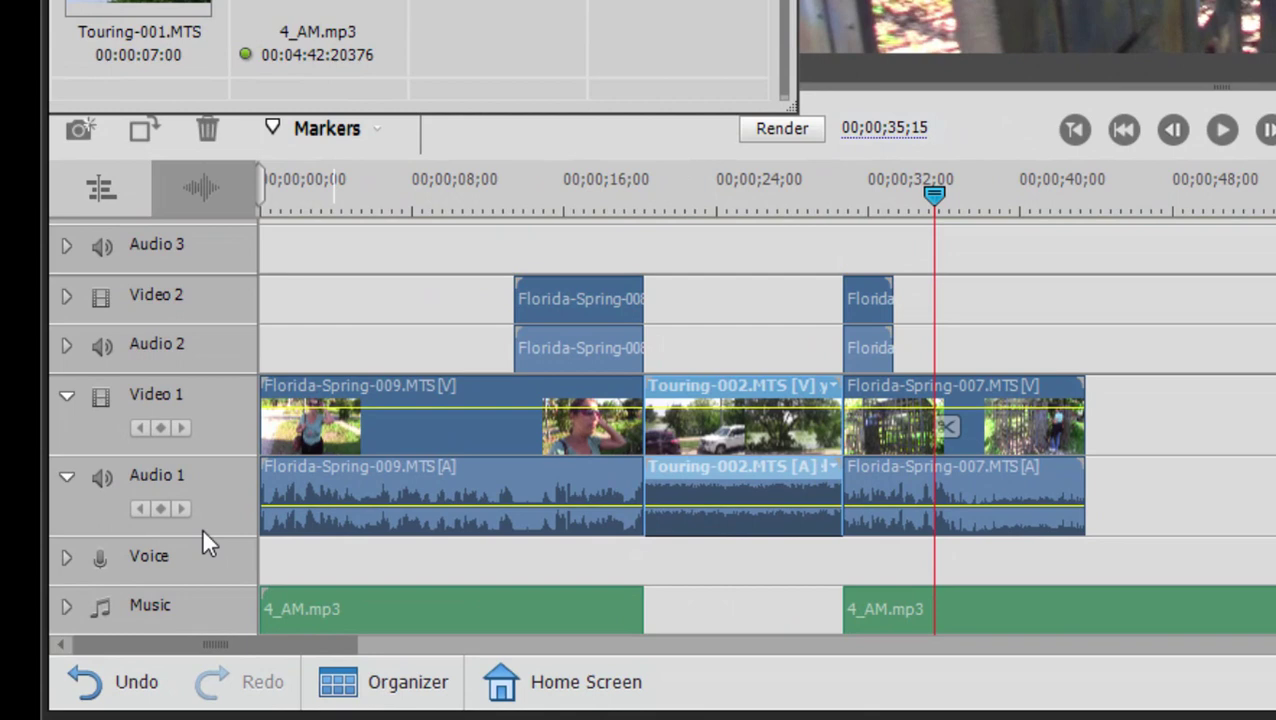
left_click(62, 606)
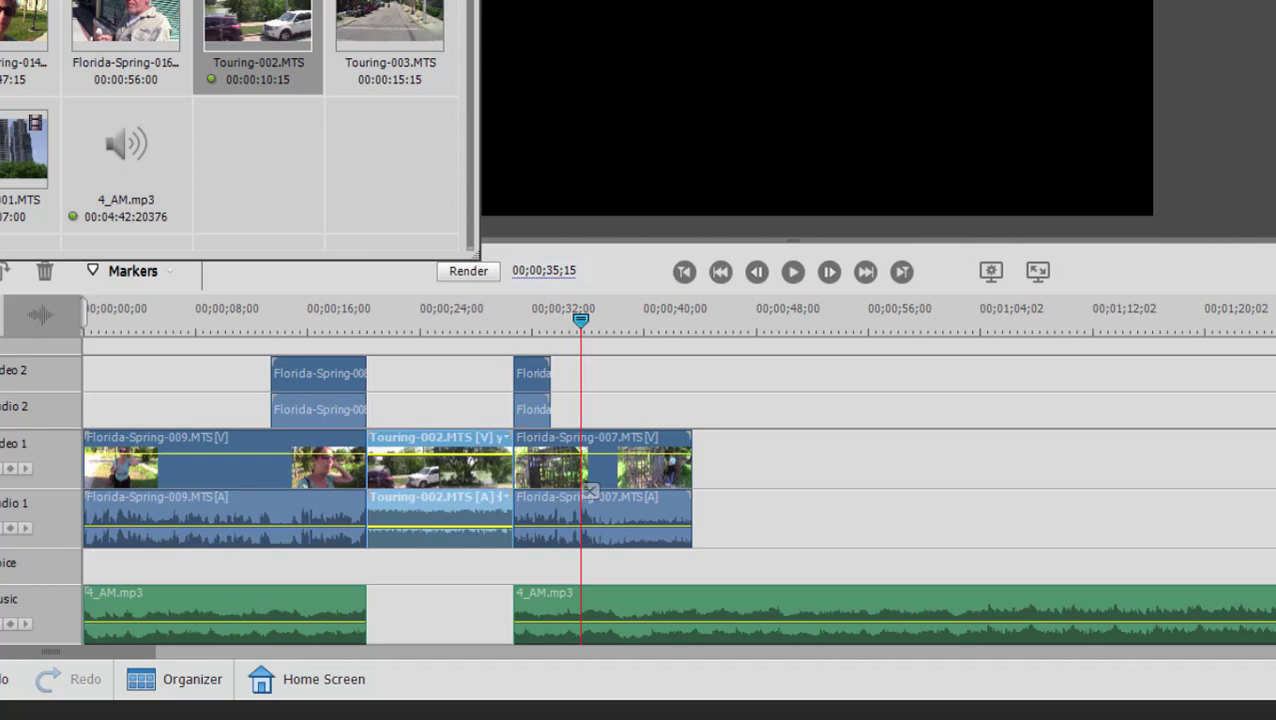
- Re-insert Touring-002 at the 009/007 cut with ripple overridden, leaving 4_AM.mp3 and Florida-Spring-008 unbroken
key("Delete")
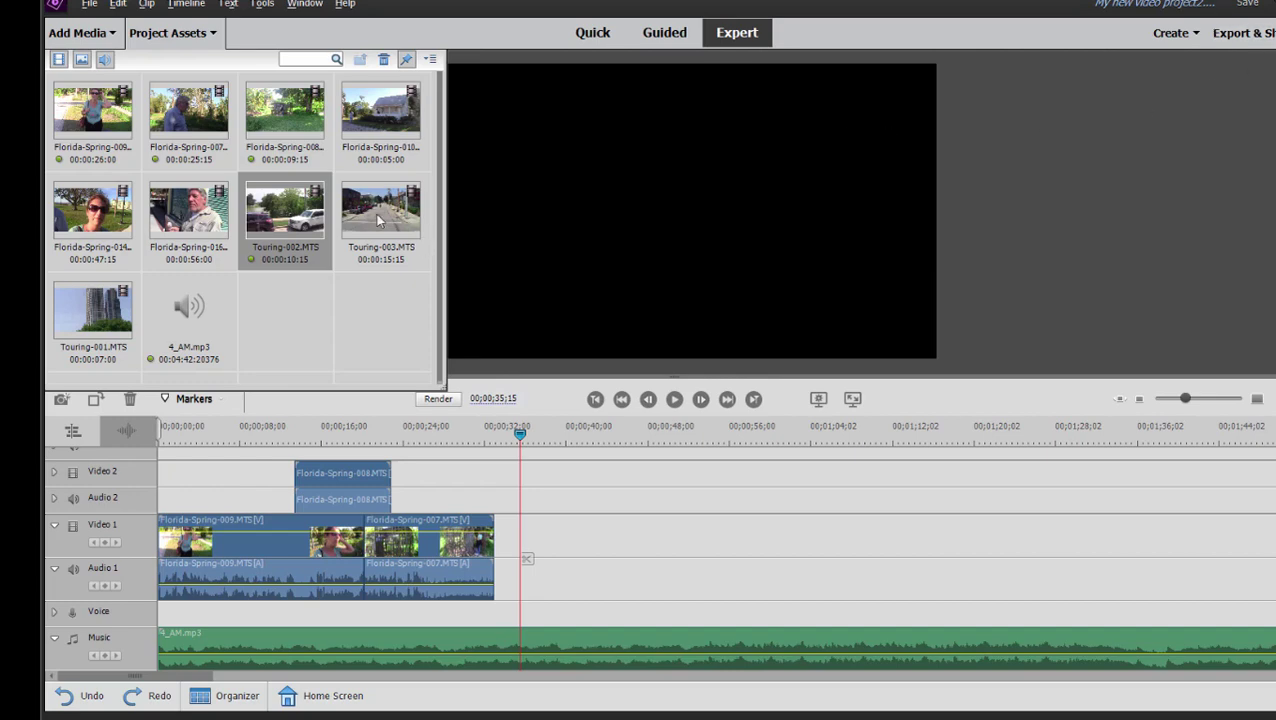
left_click_drag(298, 208, 369, 561)
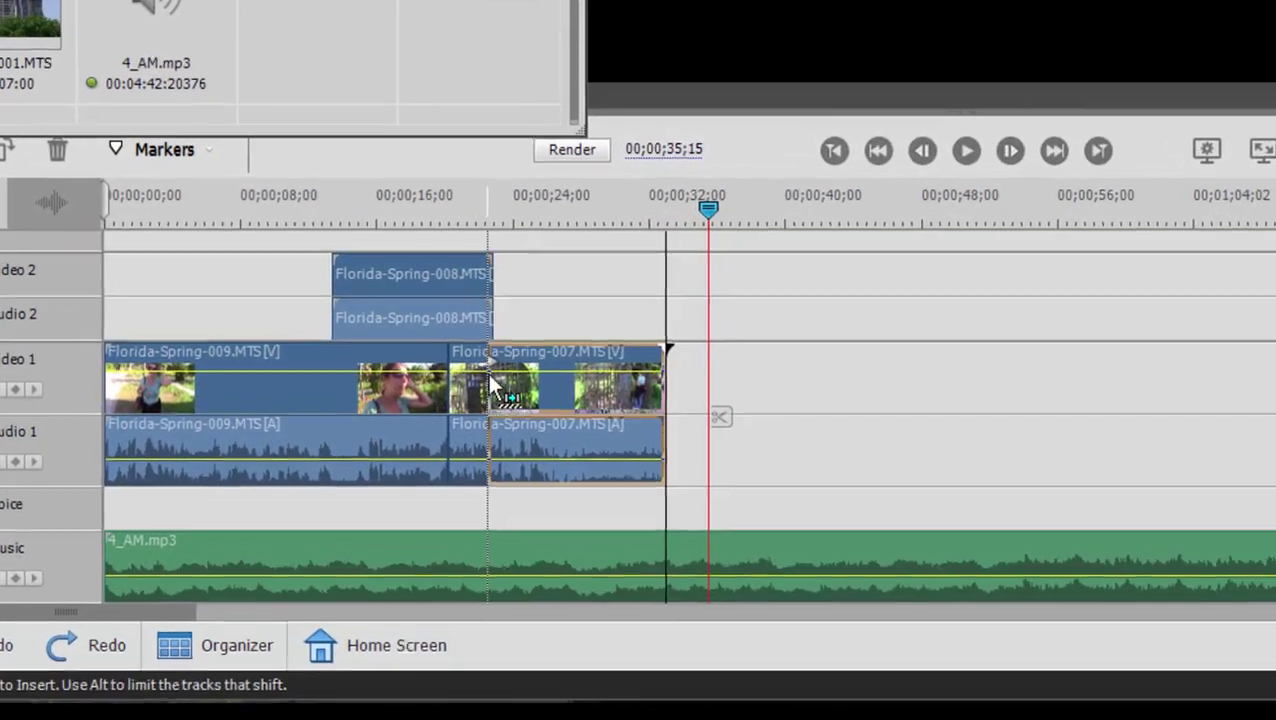
left_click_drag(471, 389, 473, 390)
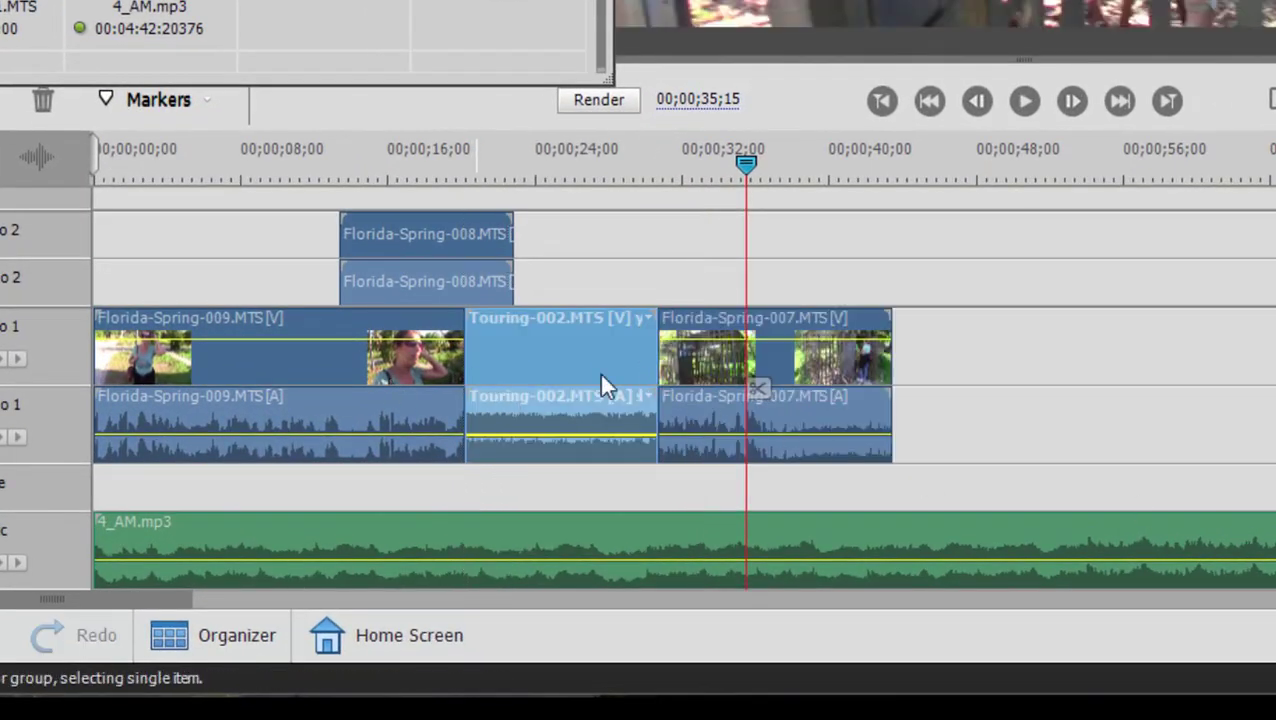